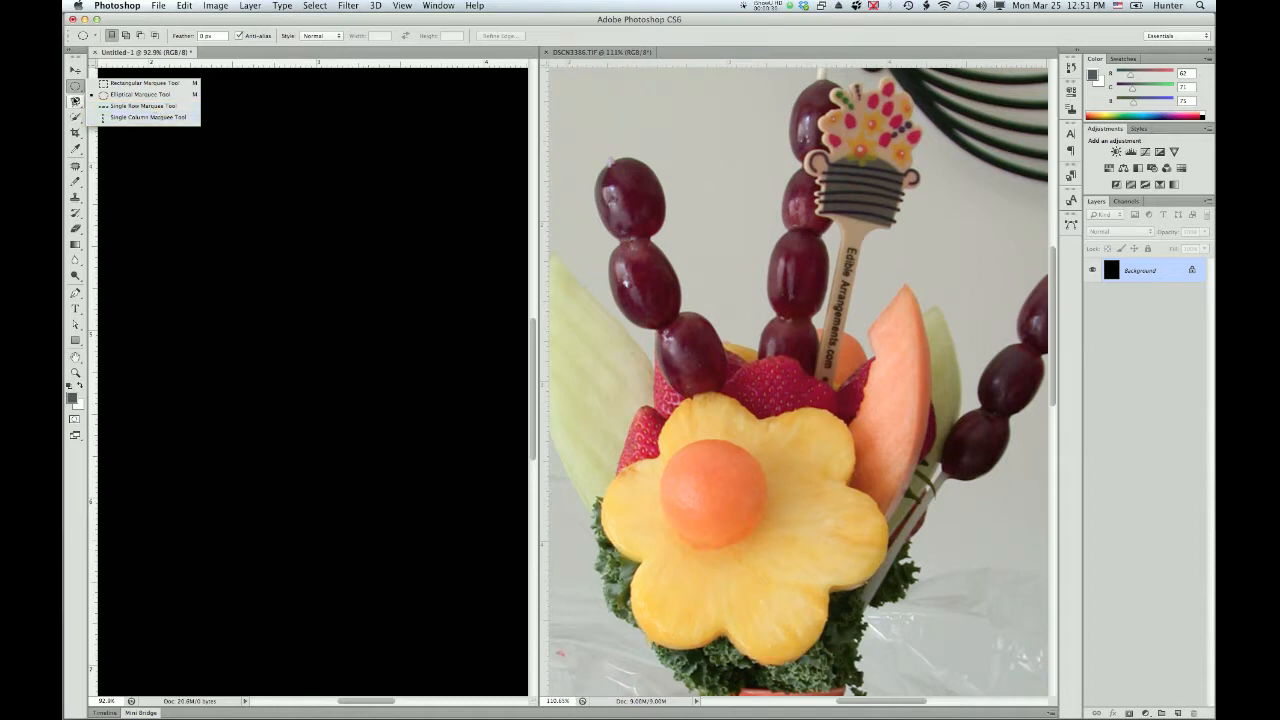
pyautogui.click(75, 101)
pyautogui.click(75, 101)
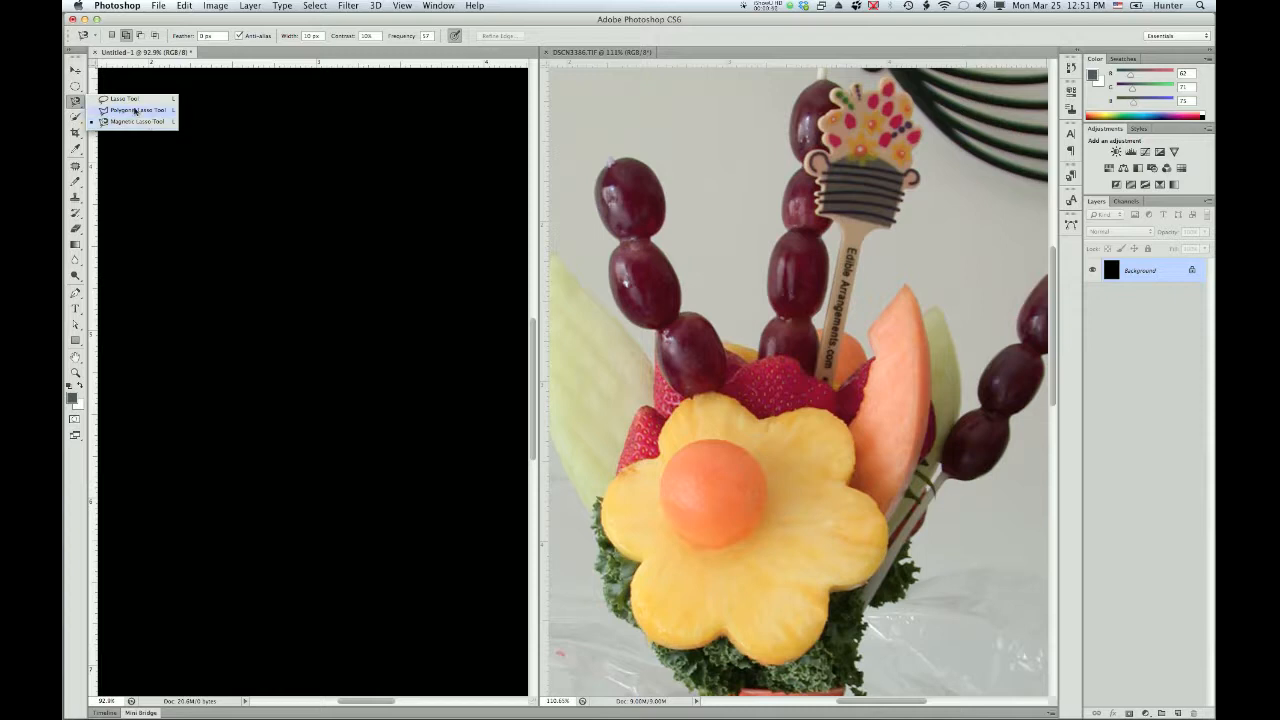
pyautogui.click(77, 117)
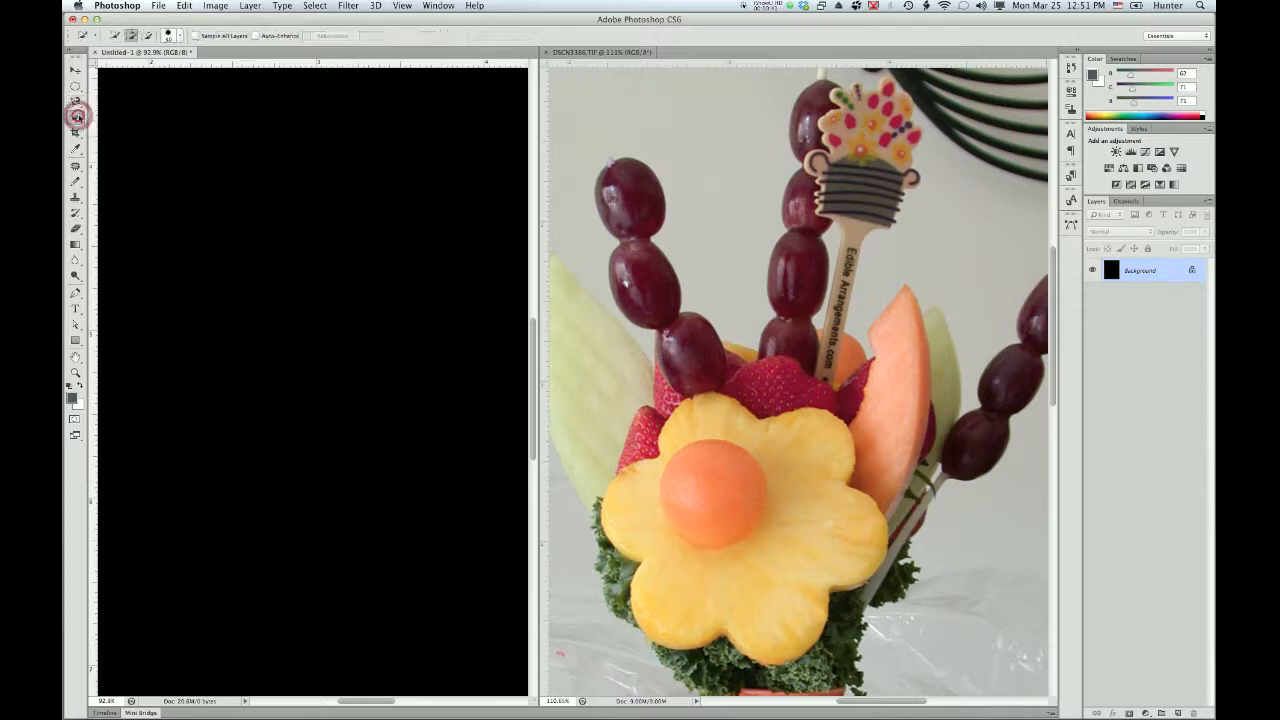
pyautogui.click(77, 117)
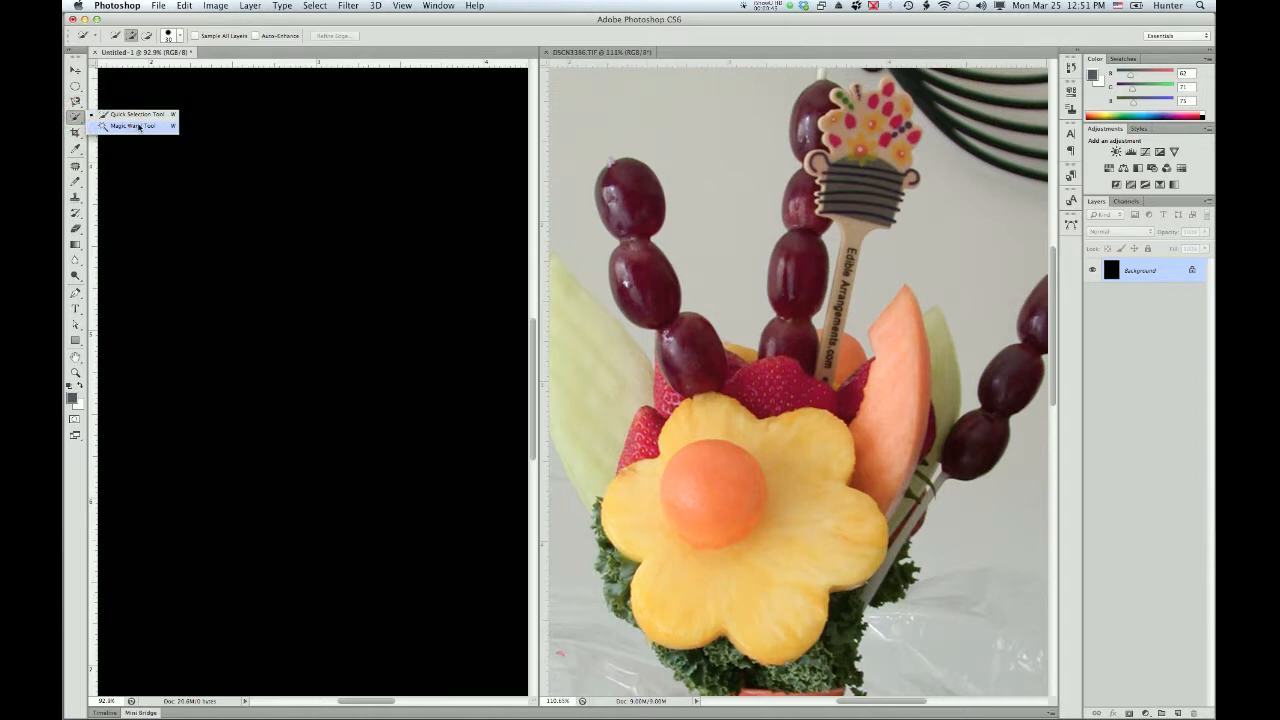
# Draw a circular selection about 1.15 in across in the middle of the black Untitled-1 canvas with the Elliptical Marquee tool.
pyautogui.click(78, 88)
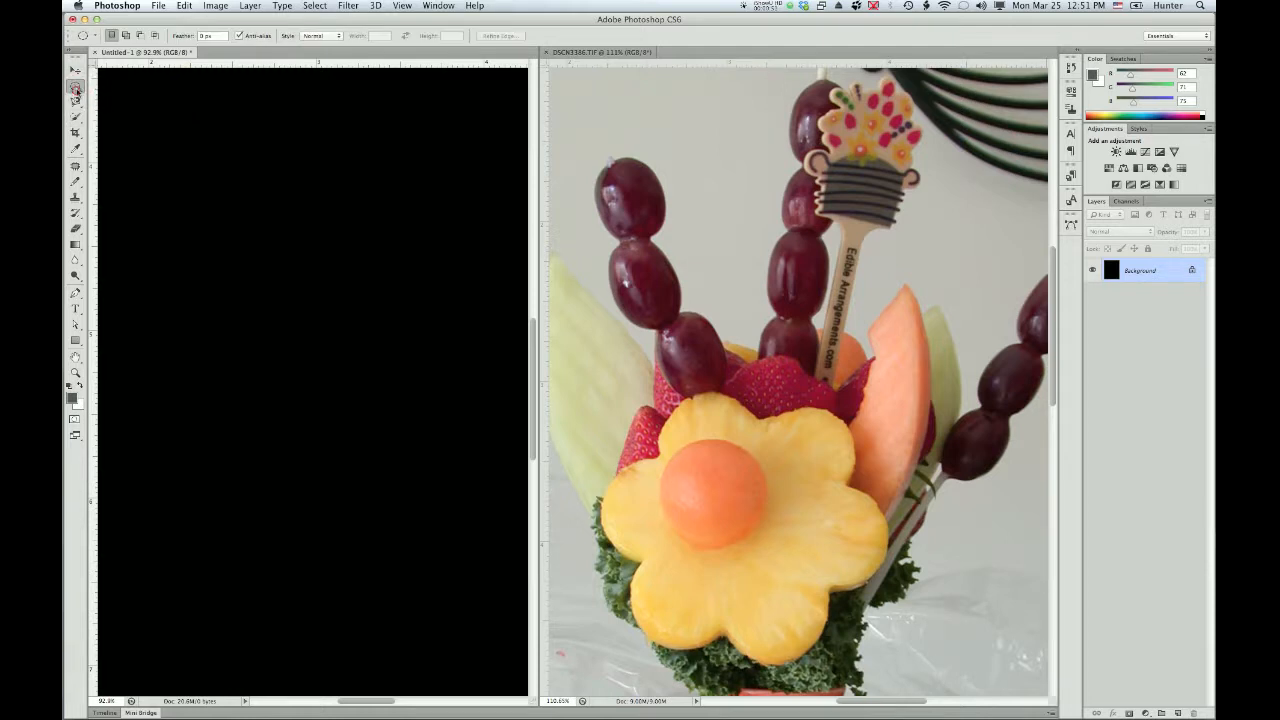
pyautogui.click(76, 88)
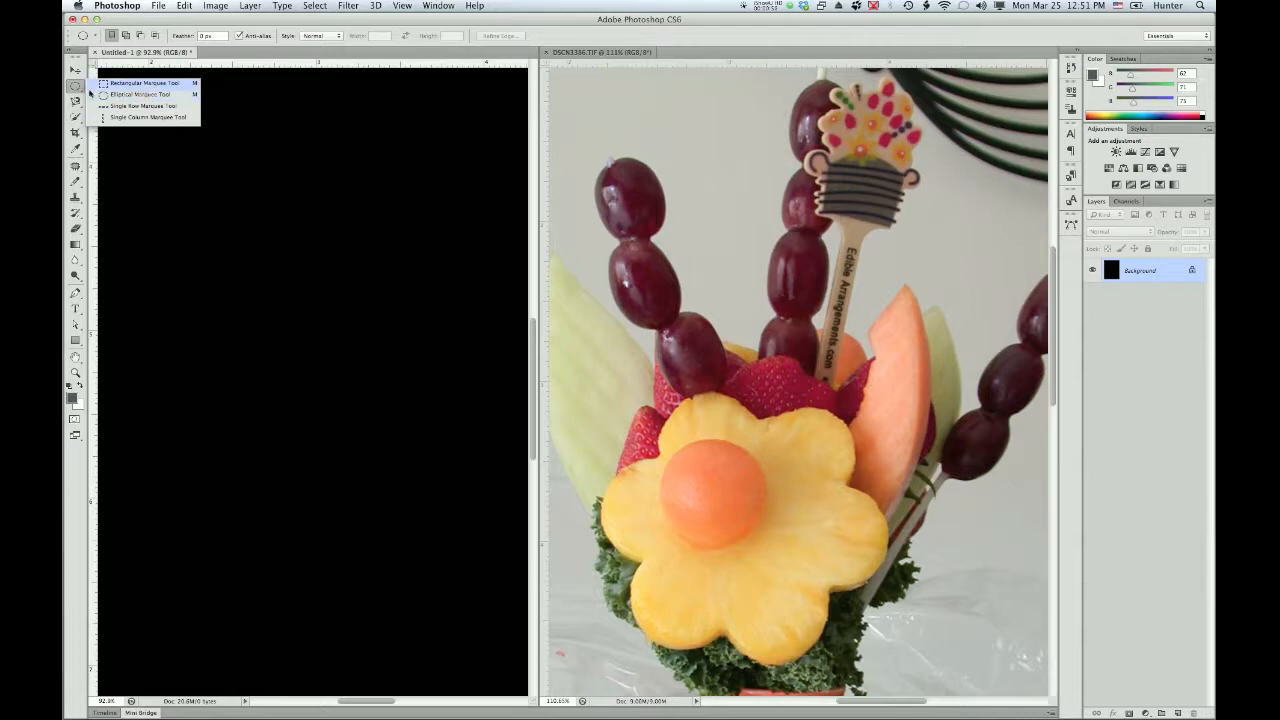
pyautogui.click(119, 97)
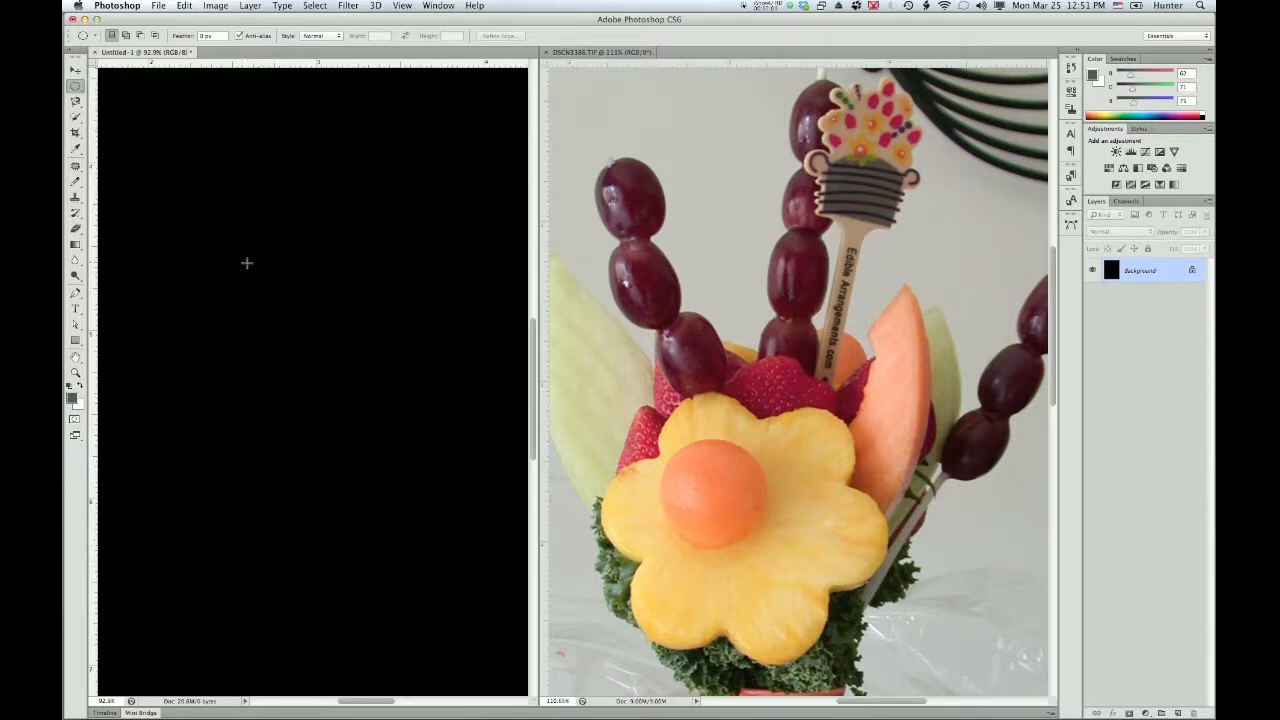
pyautogui.moveTo(218, 245); pyautogui.dragTo(387, 396)
pyautogui.moveTo(368, 396); pyautogui.dragTo(324, 333)
pyautogui.moveTo(324, 333); pyautogui.dragTo(315, 339)
pyautogui.press('space')
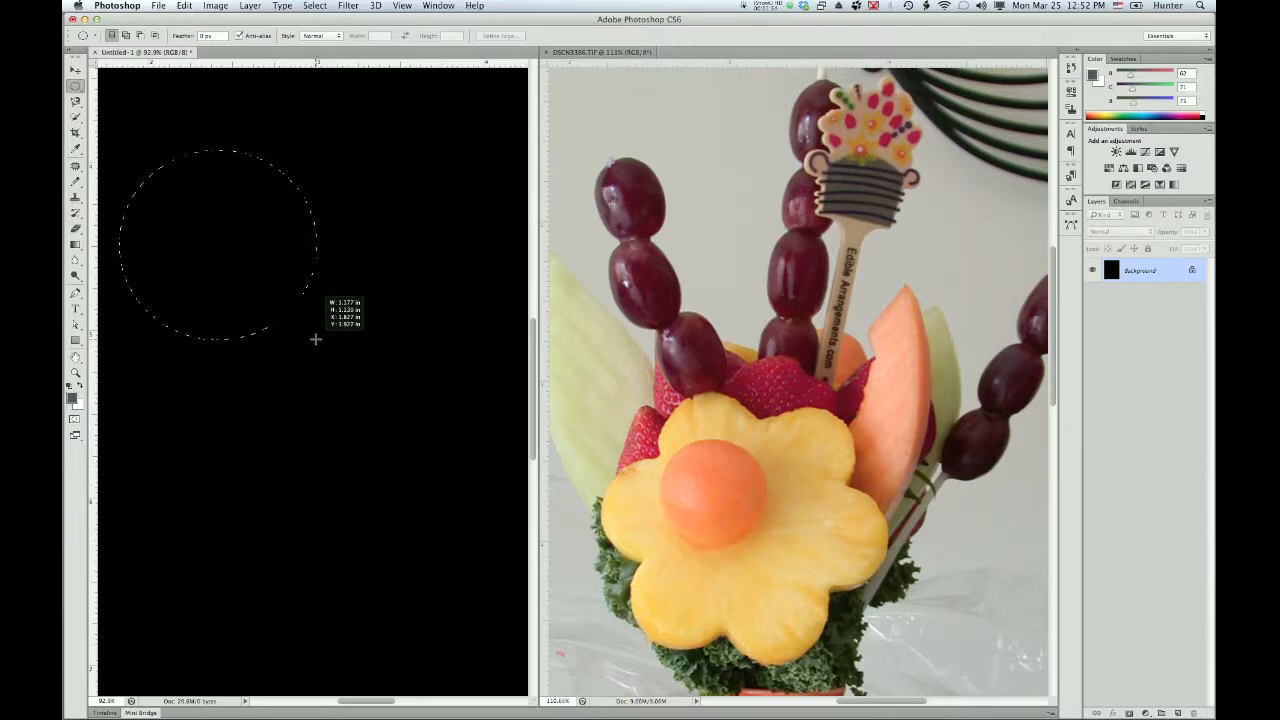
pyautogui.moveTo(315, 339); pyautogui.dragTo(428, 447)
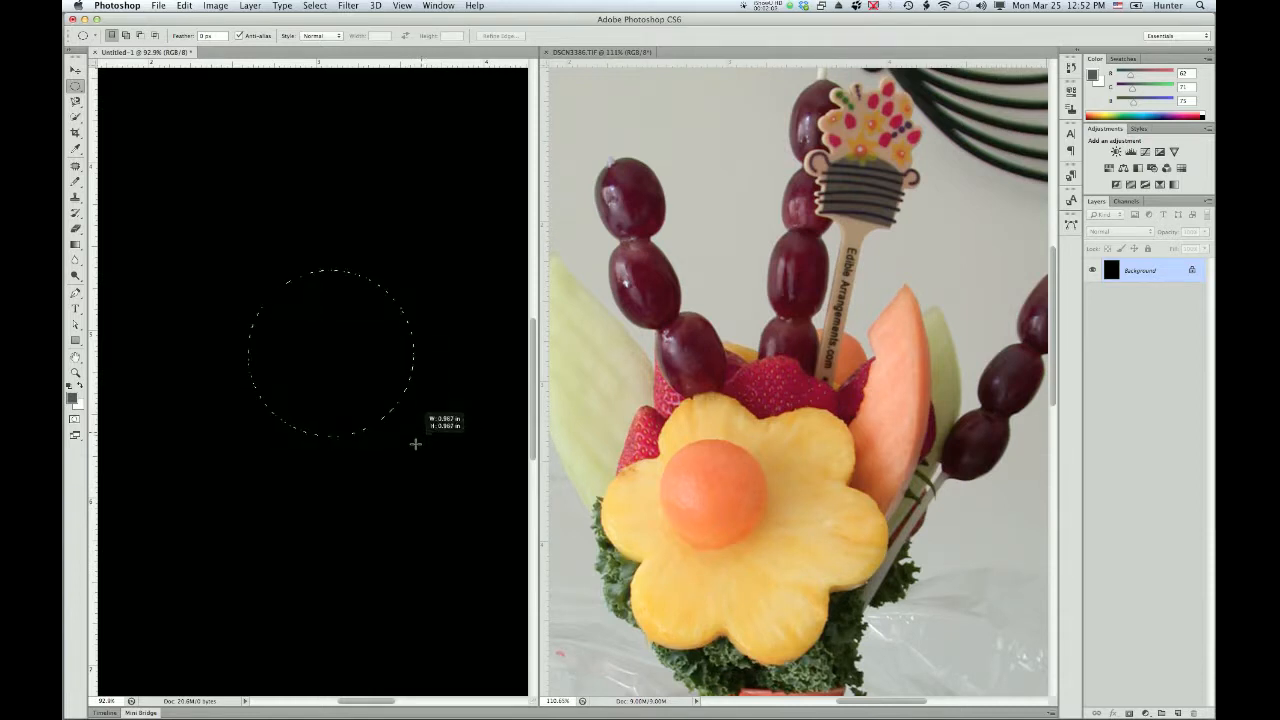
pyautogui.moveTo(417, 455); pyautogui.dragTo(427, 490)
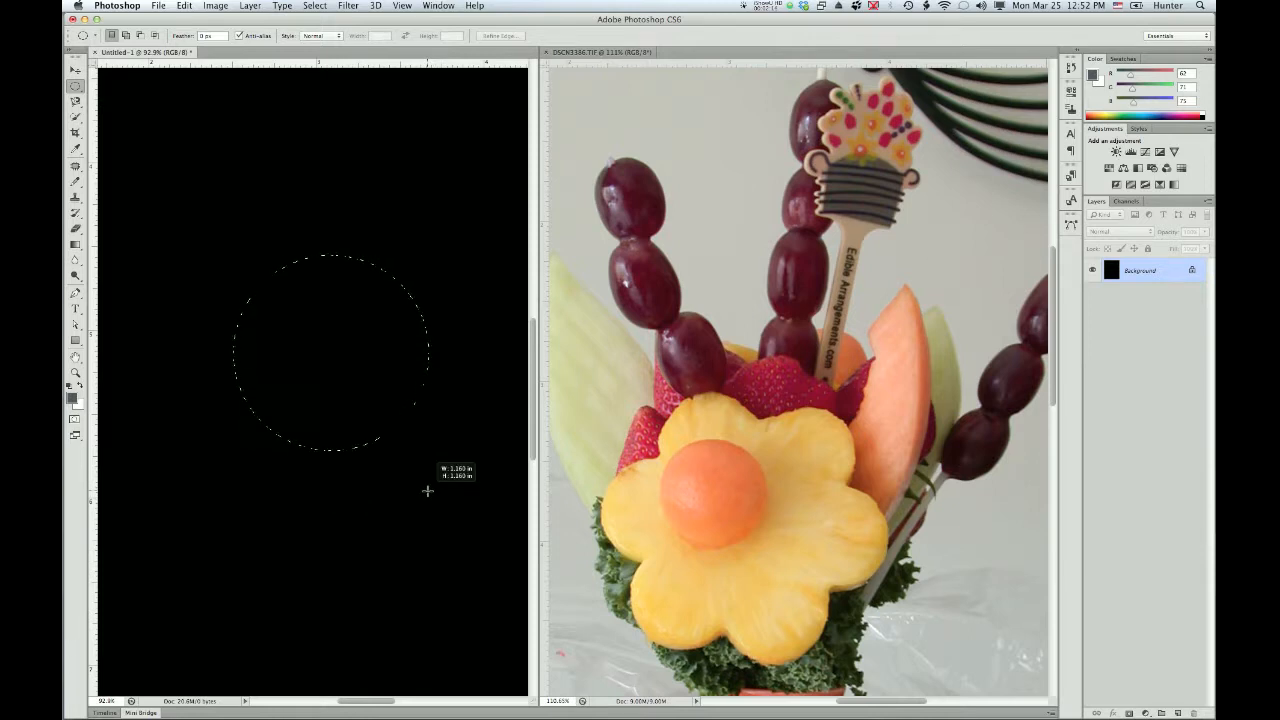
pyautogui.moveTo(427, 490); pyautogui.dragTo(424, 487)
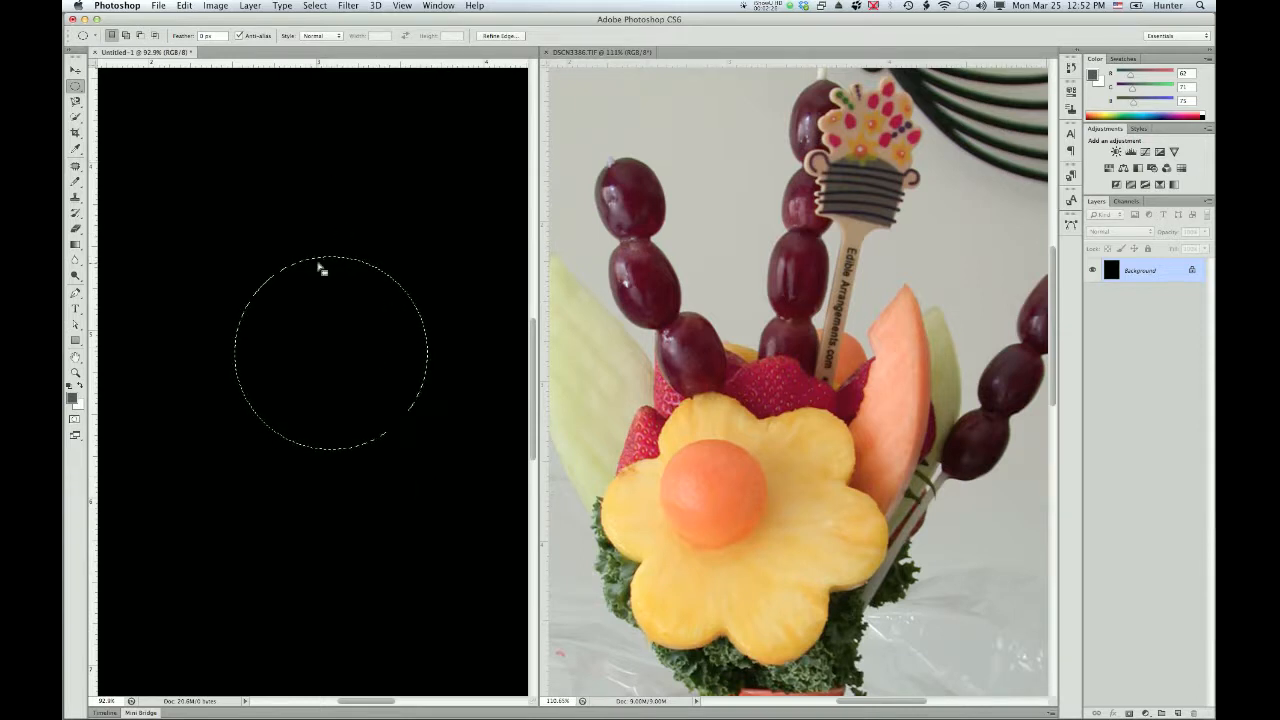
# Transform the circular selection into an upright ellipse, scaled to about 65% width and 92% height.
pyautogui.click(316, 6)
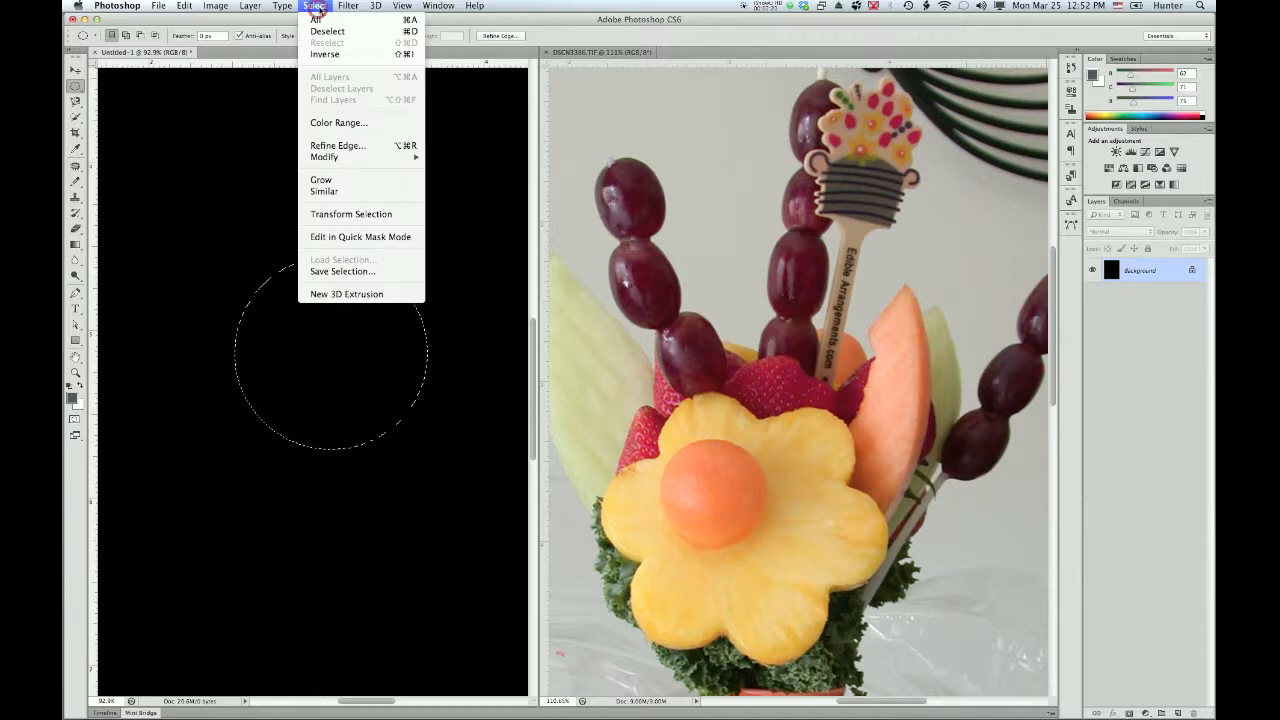
pyautogui.click(386, 217)
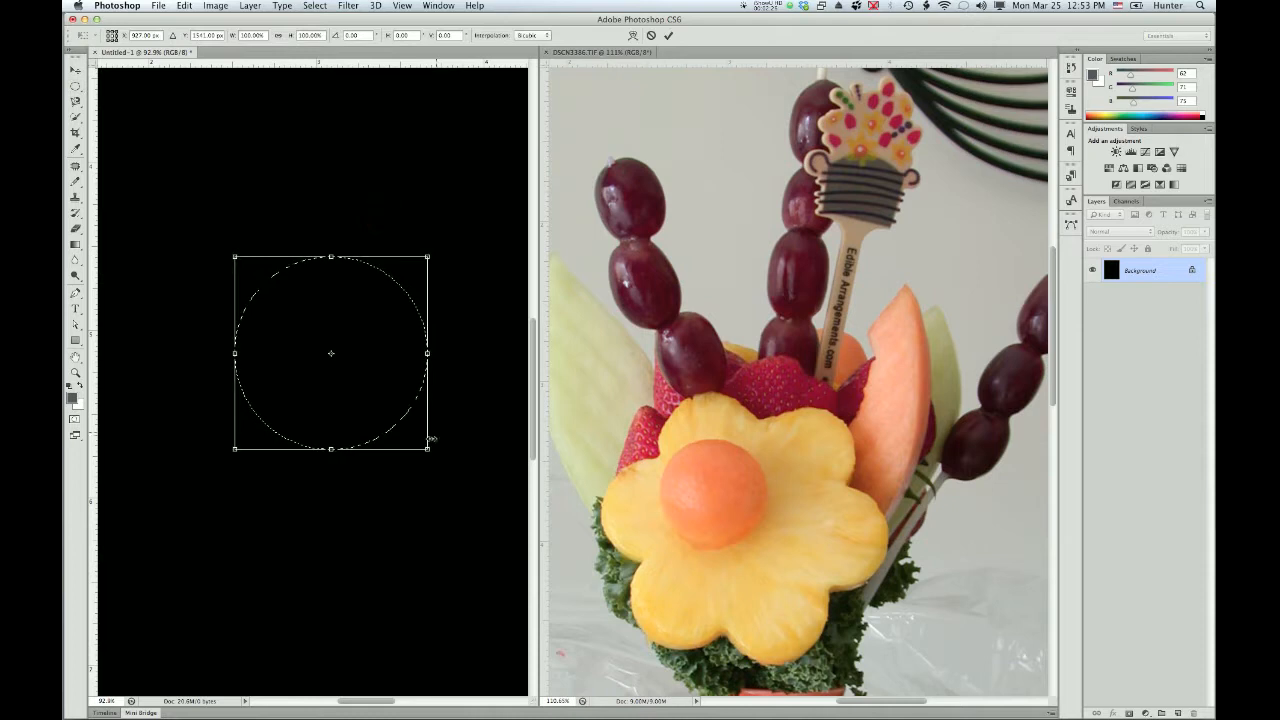
pyautogui.moveTo(331, 256); pyautogui.dragTo(331, 231)
pyautogui.moveTo(429, 231); pyautogui.dragTo(395, 270)
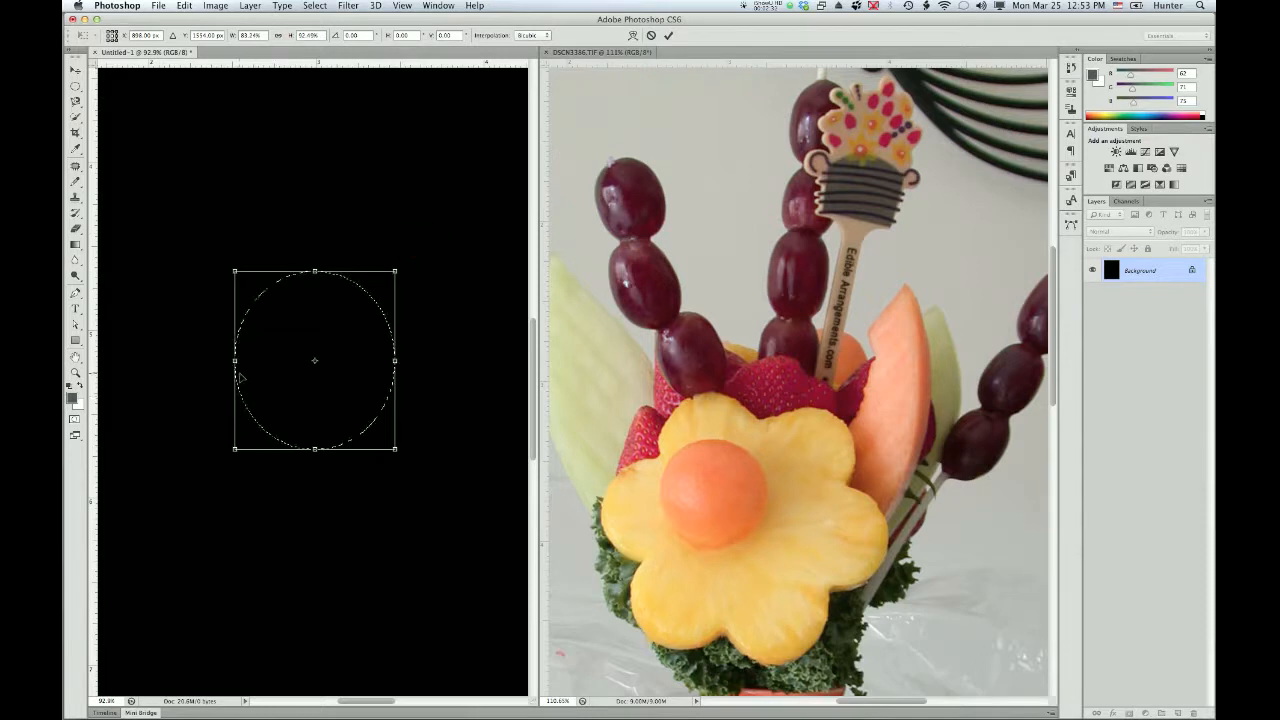
pyautogui.moveTo(235, 360); pyautogui.dragTo(269, 360)
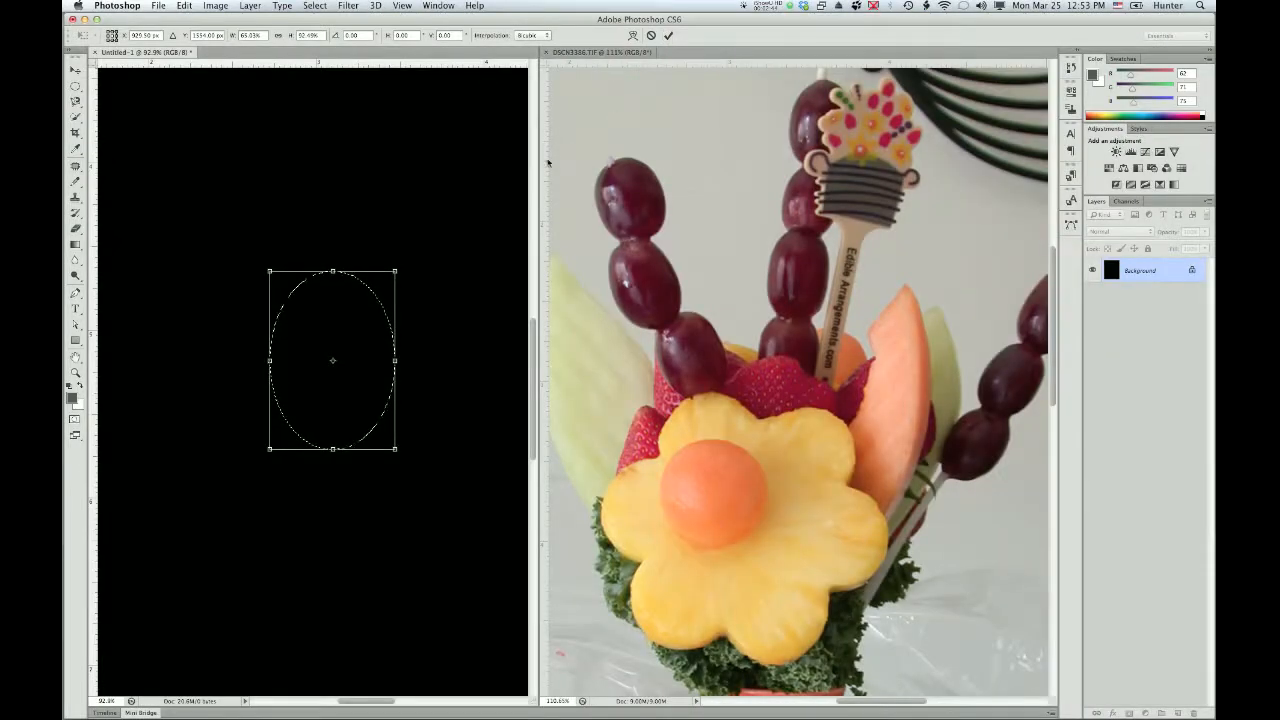
pyautogui.doubleClick(353, 323)
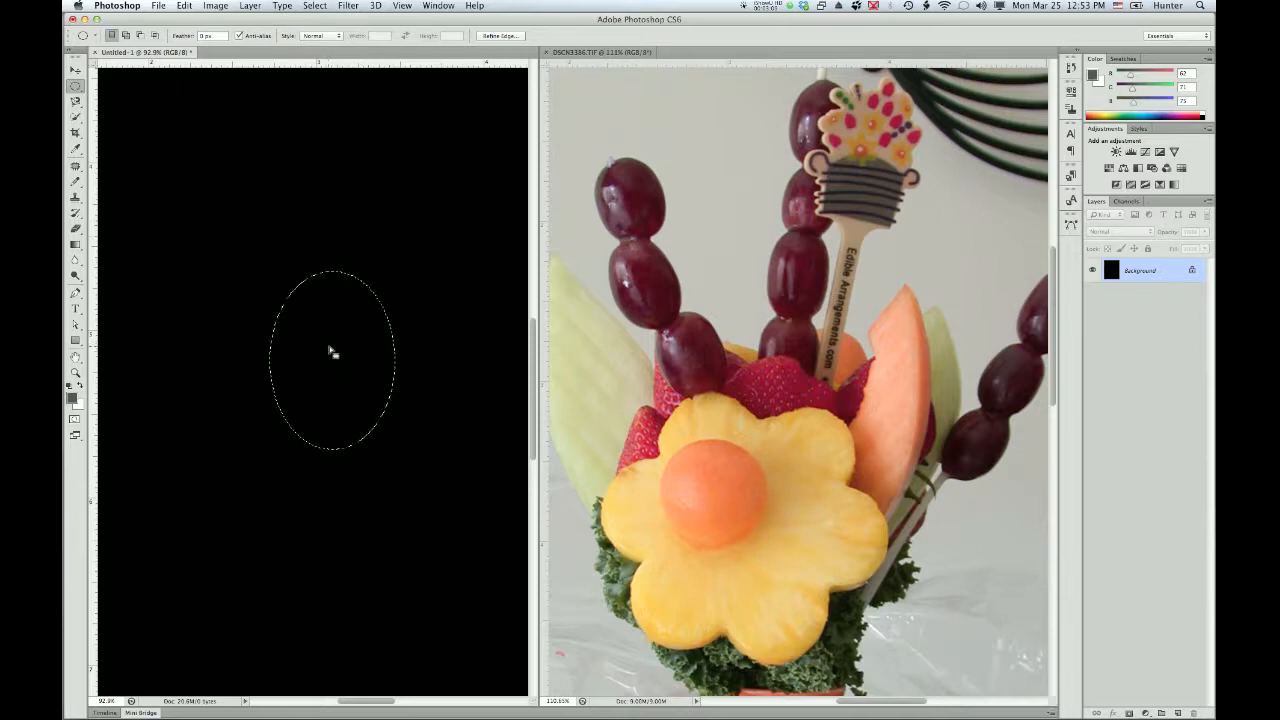
# Shift the ellipse selection slightly, add a second overlapping wide ellipse to it, and clear the combined selection.
pyautogui.moveTo(312, 347)
pyautogui.mouseDown()
pyautogui.moveTo(240, 242)
pyautogui.moveTo(366, 234)
pyautogui.moveTo(385, 390)
pyautogui.moveTo(338, 400)
pyautogui.moveTo(330, 308)
pyautogui.moveTo(322, 352)
pyautogui.moveTo(315, 344)
pyautogui.mouseUp()
pyautogui.click(125, 35)
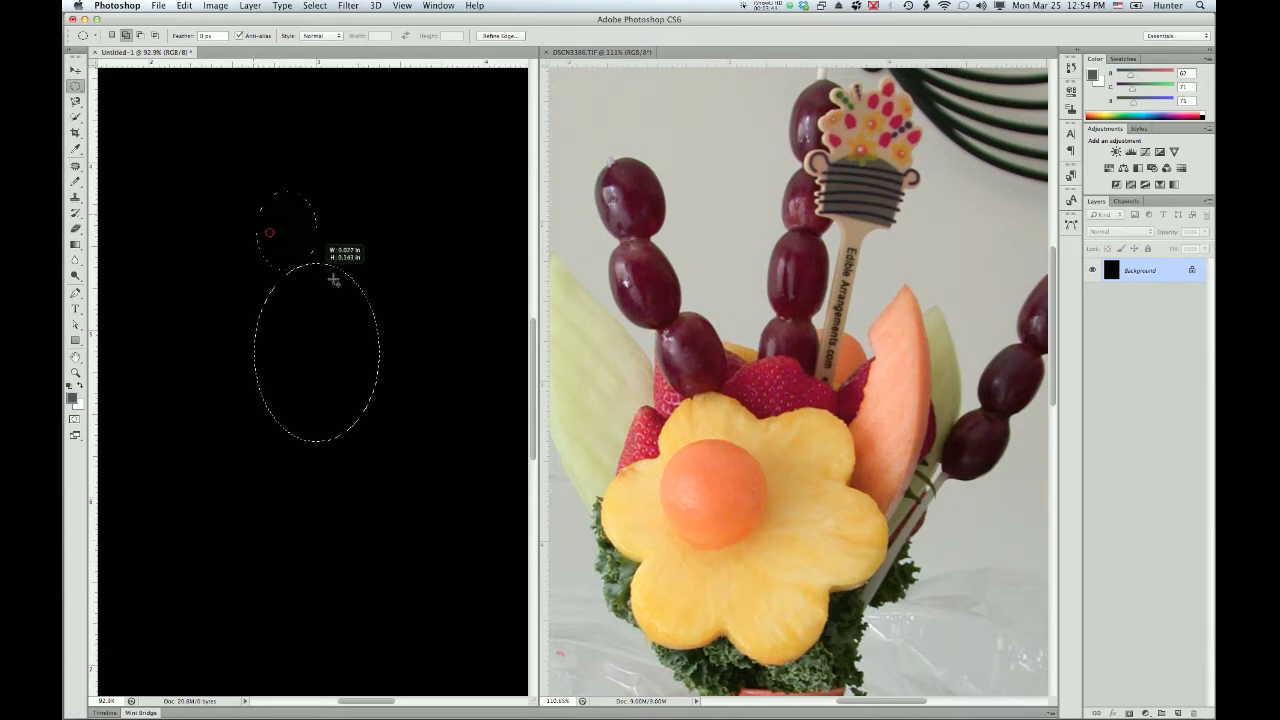
pyautogui.moveTo(452, 335); pyautogui.dragTo(486, 340)
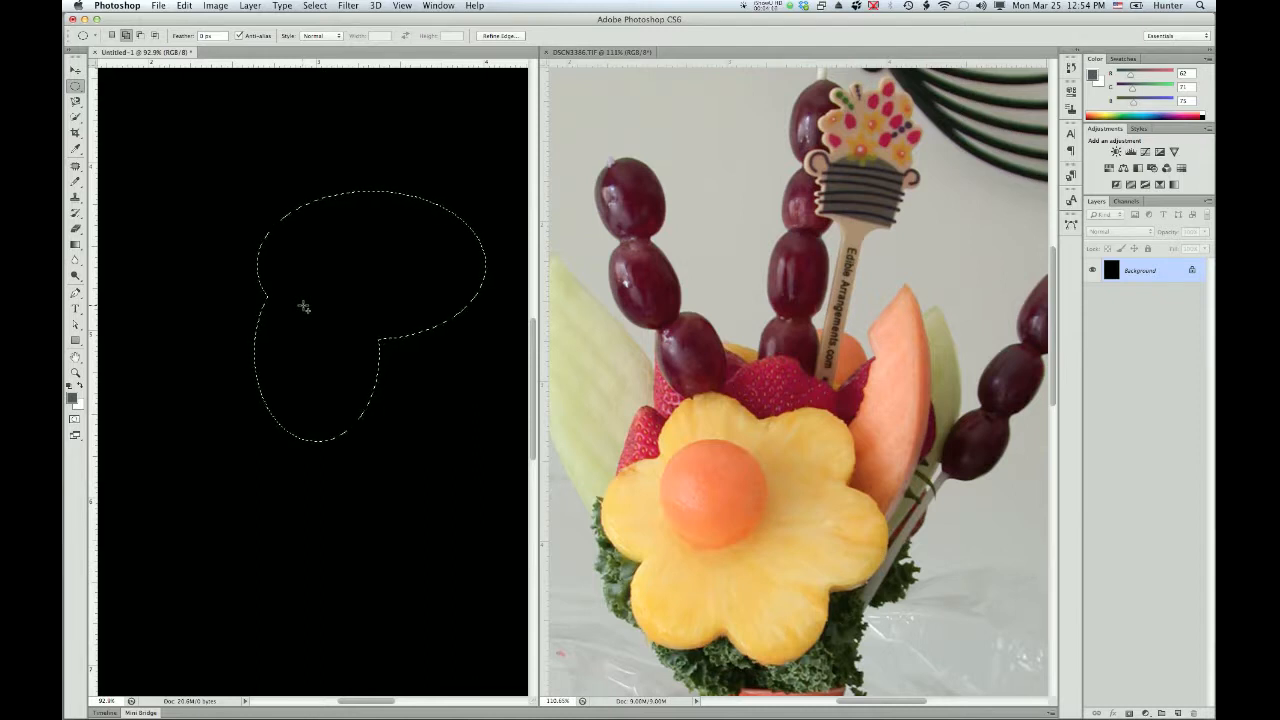
pyautogui.press('super+d')
# In DSCN3386.TIF, select the top grape of the left string with an ellipse and transform the selection to fit, about 102% wide, 132% high, tilted 8.4°.
pyautogui.click(576, 53)
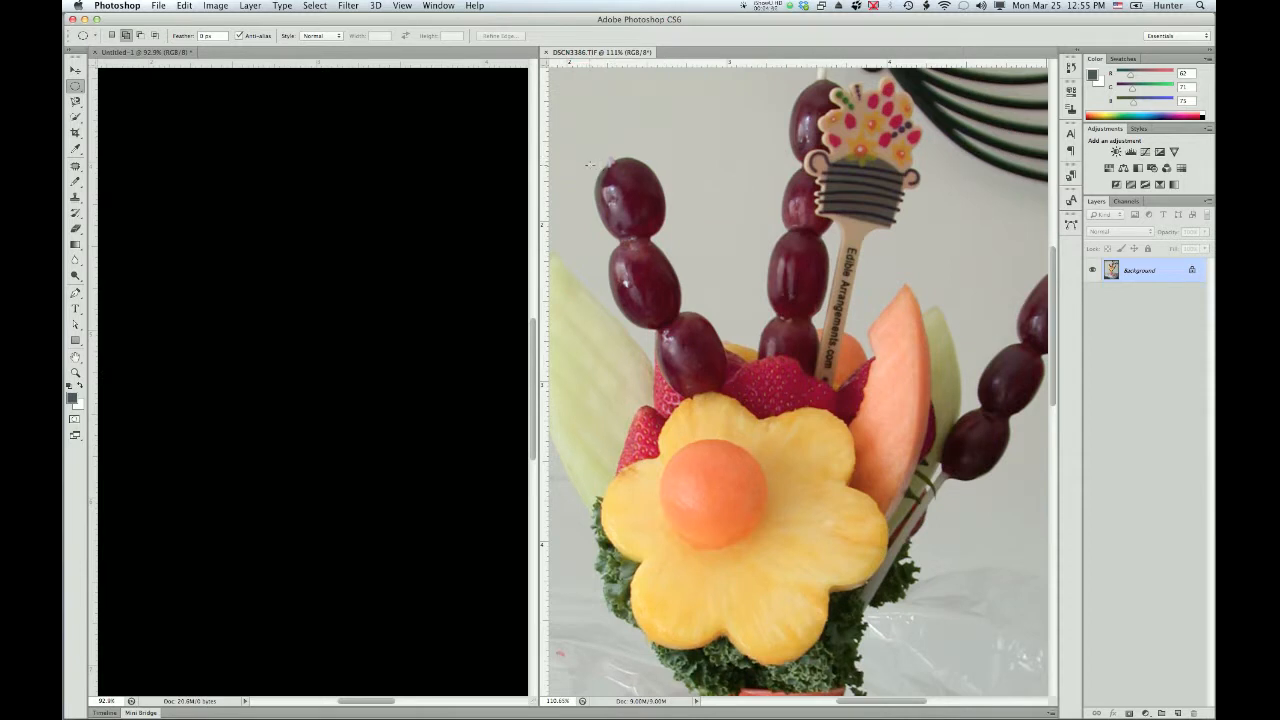
pyautogui.moveTo(596, 167); pyautogui.dragTo(665, 237)
pyautogui.click(312, 6)
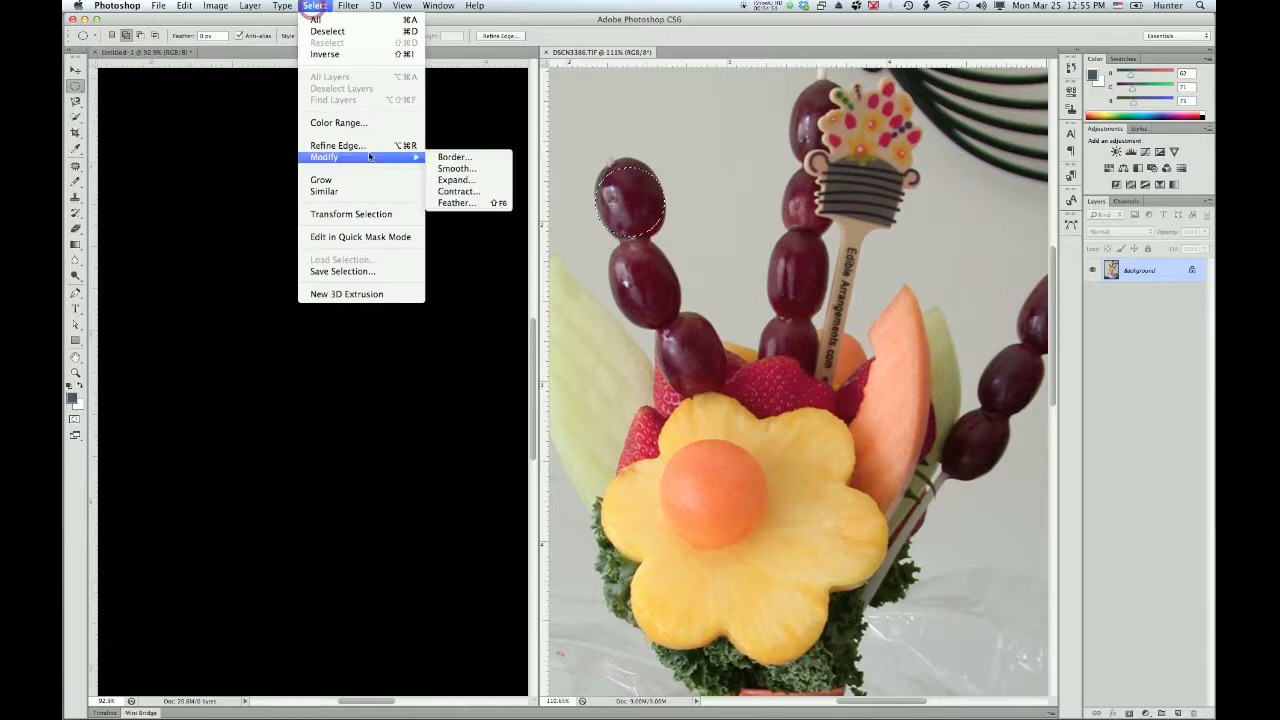
pyautogui.click(374, 213)
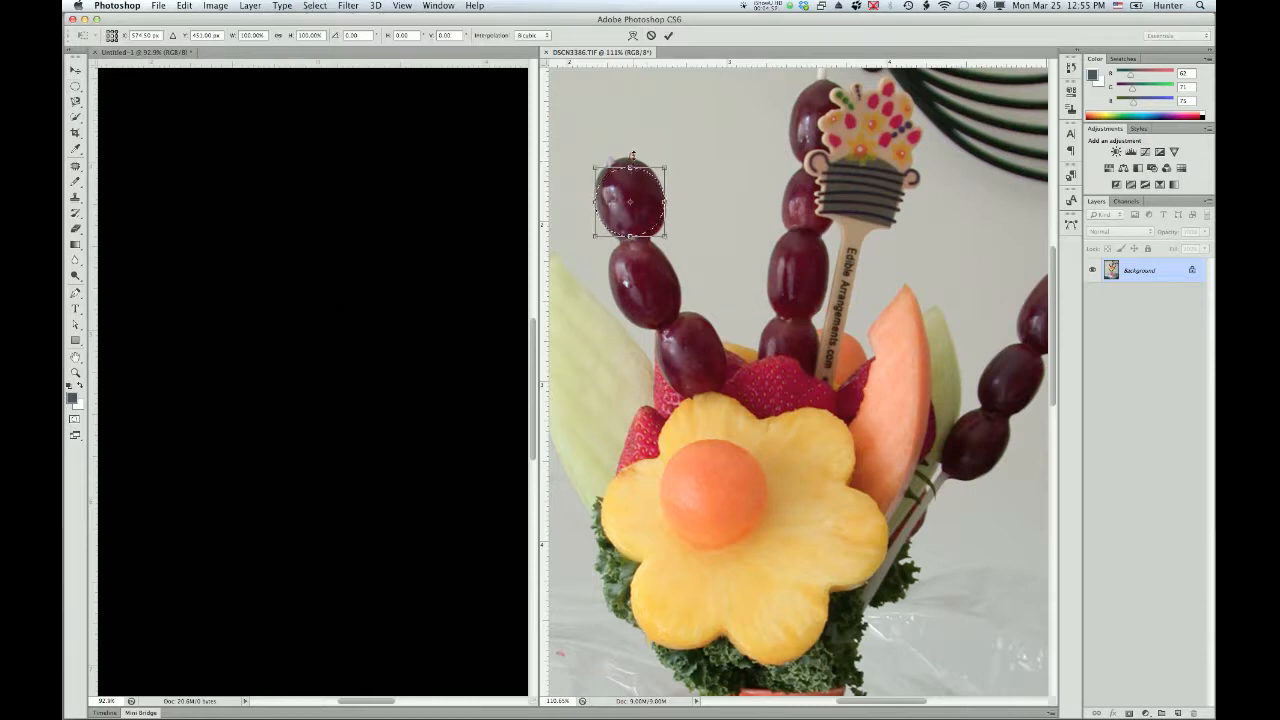
pyautogui.moveTo(632, 150); pyautogui.dragTo(633, 154)
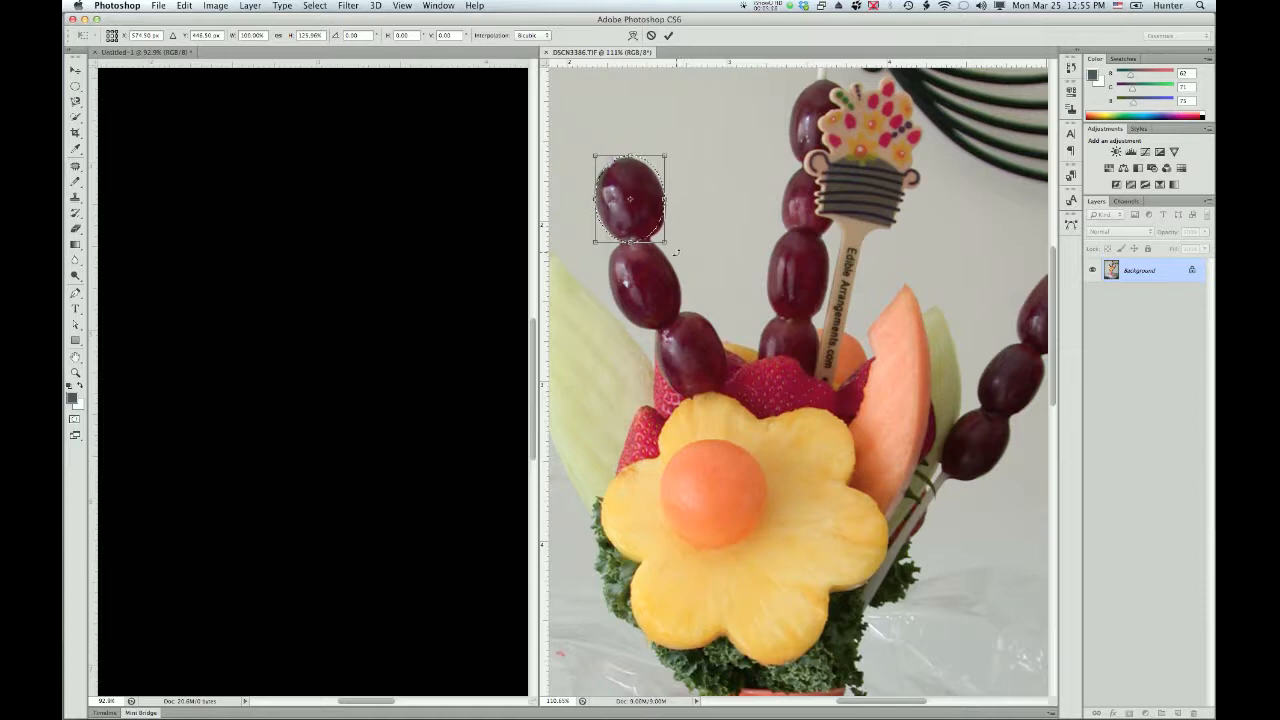
pyautogui.moveTo(676, 252)
pyautogui.mouseDown()
pyautogui.moveTo(631, 246)
pyautogui.moveTo(684, 250)
pyautogui.mouseUp()
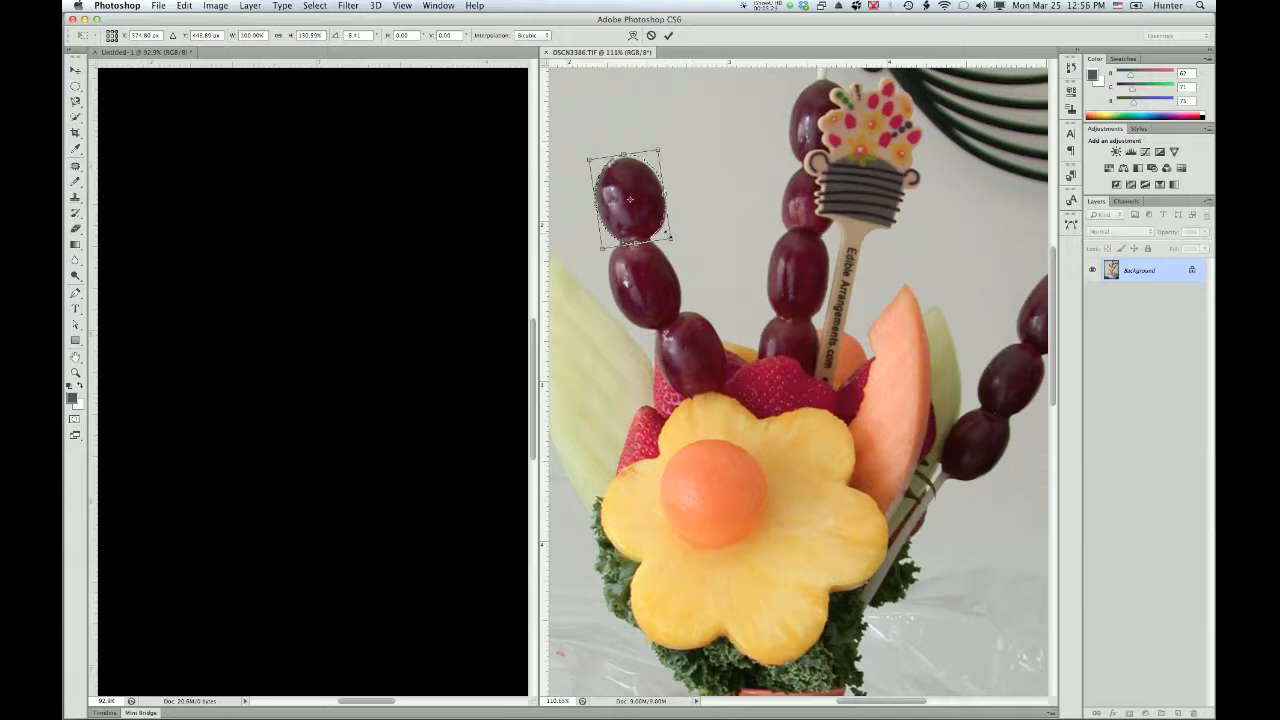
pyautogui.moveTo(670, 241); pyautogui.dragTo(670, 243)
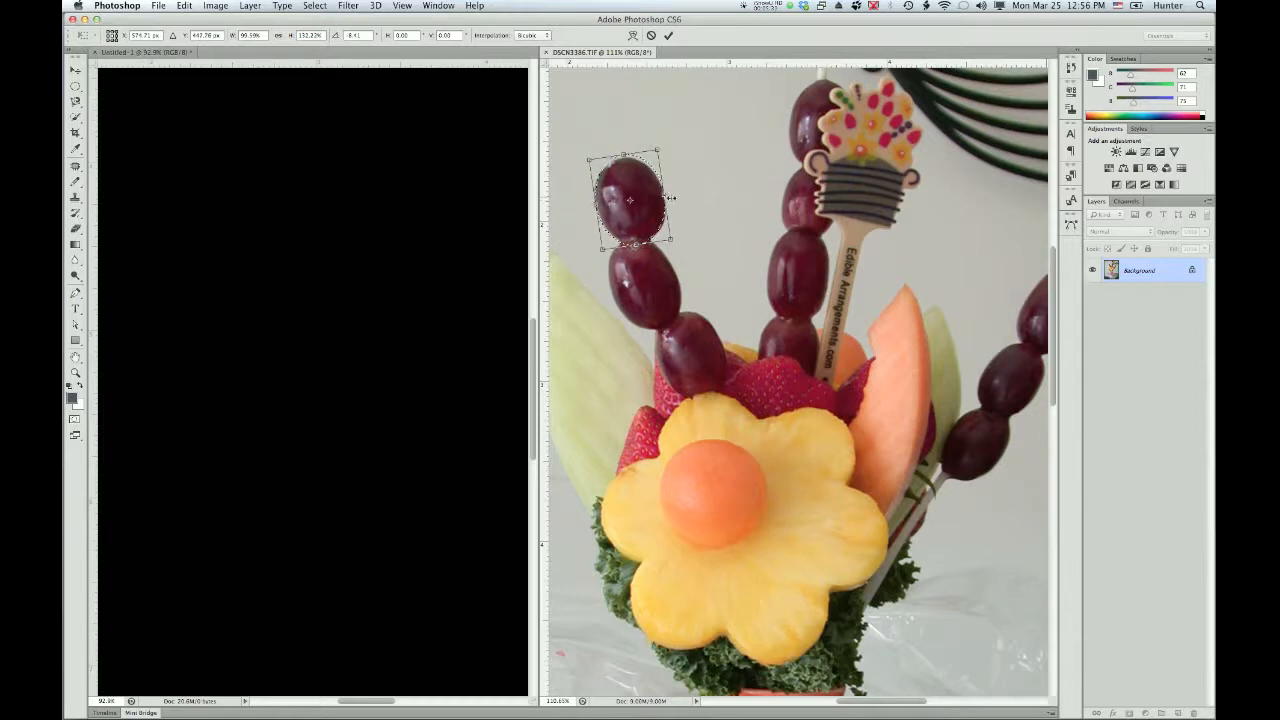
pyautogui.moveTo(670, 198); pyautogui.dragTo(677, 199)
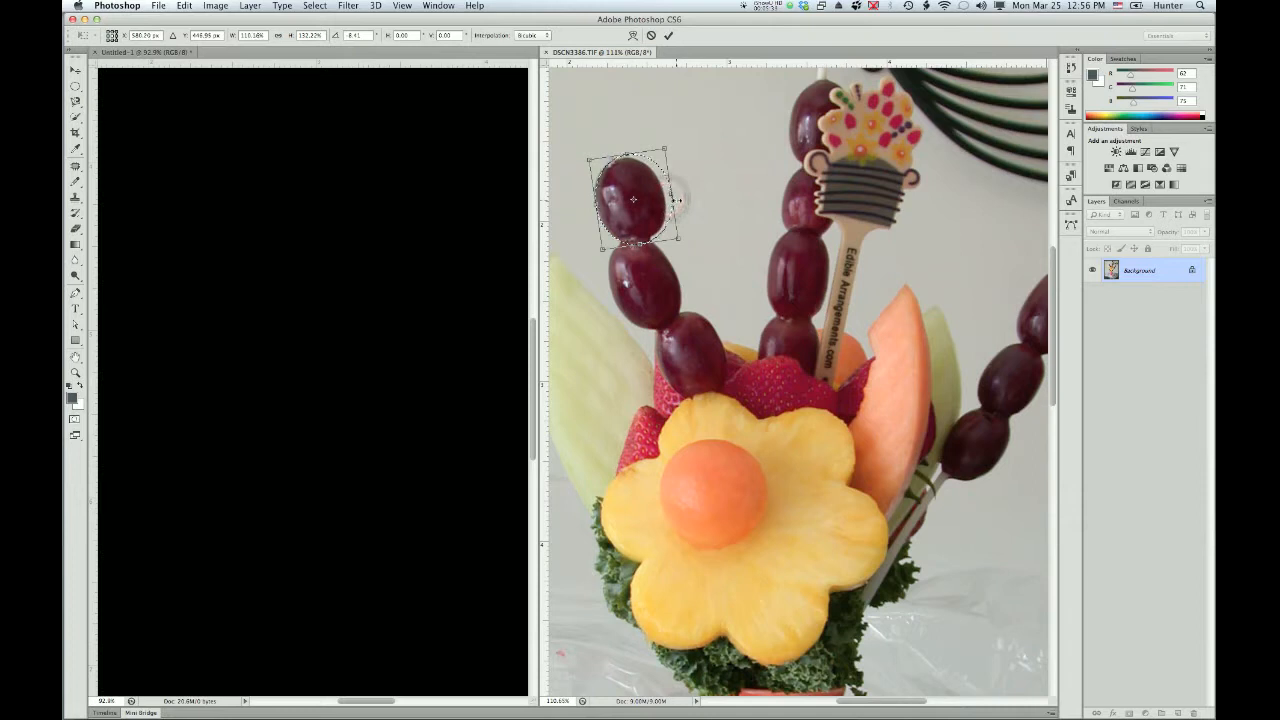
pyautogui.moveTo(670, 198); pyautogui.dragTo(666, 200)
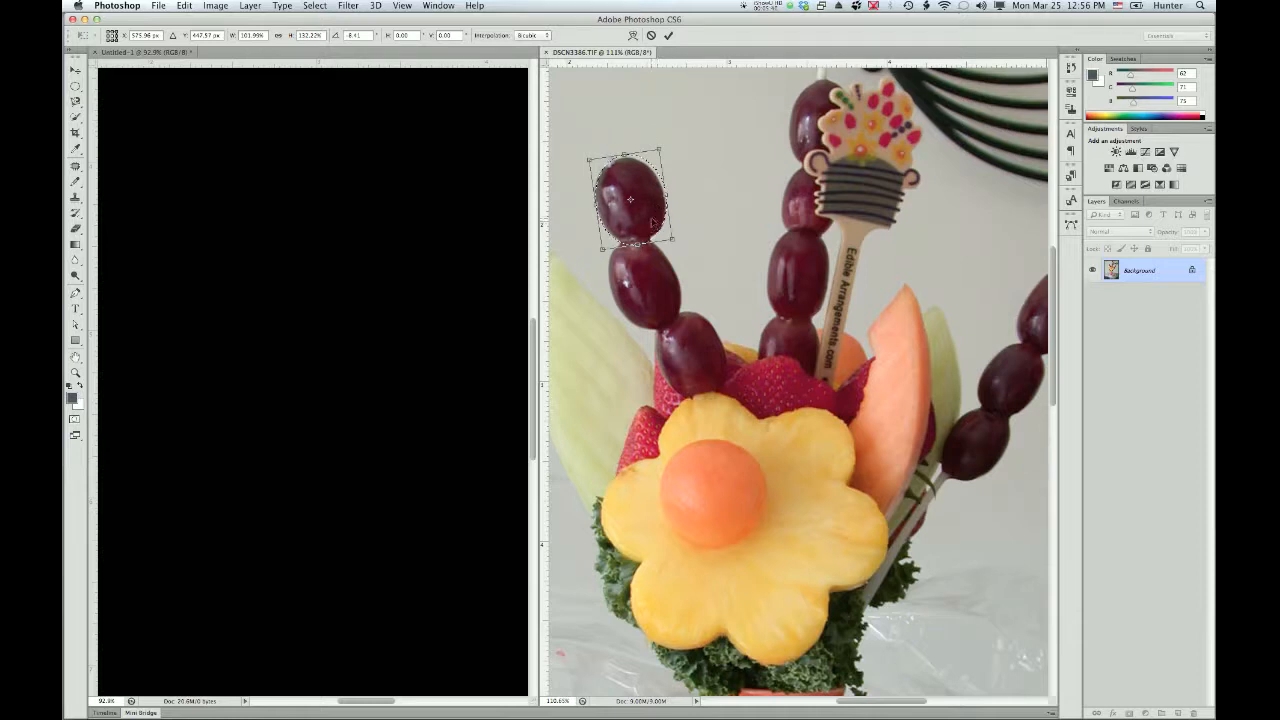
pyautogui.press('Return')
pyautogui.press('m')
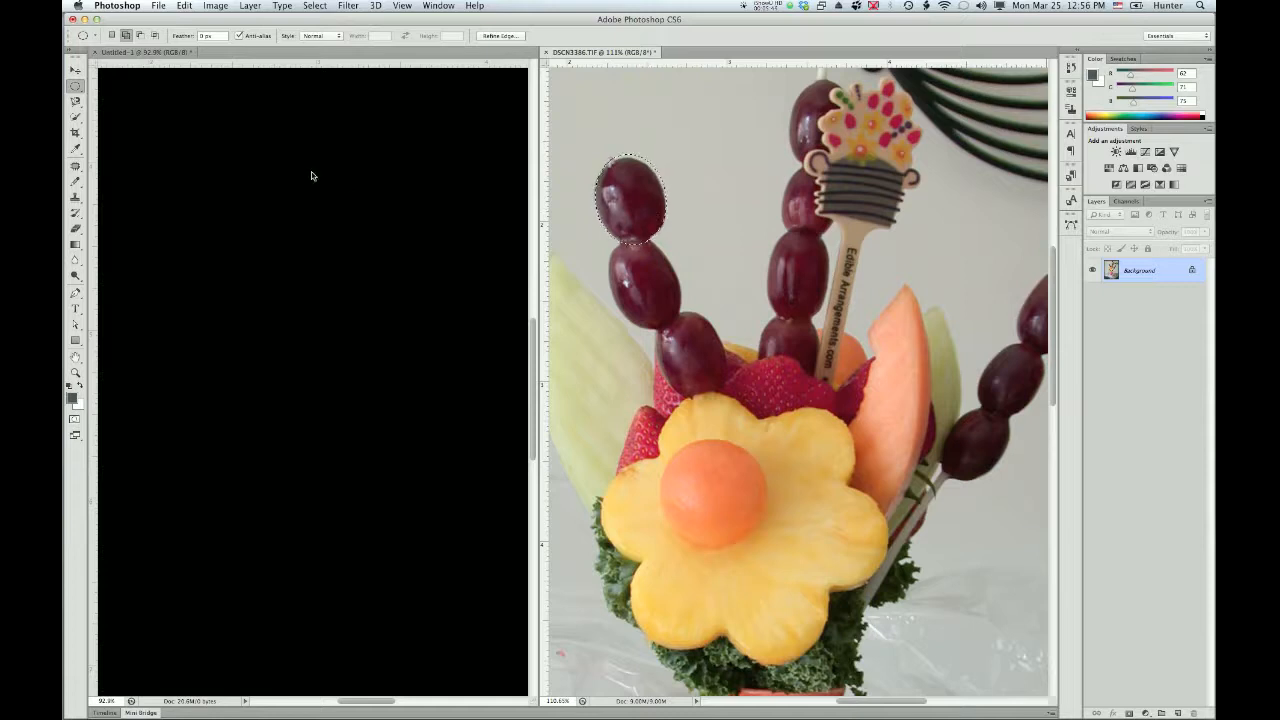
# Try moving the selected grape slightly upward with the Move tool, and undo the move.
pyautogui.click(76, 71)
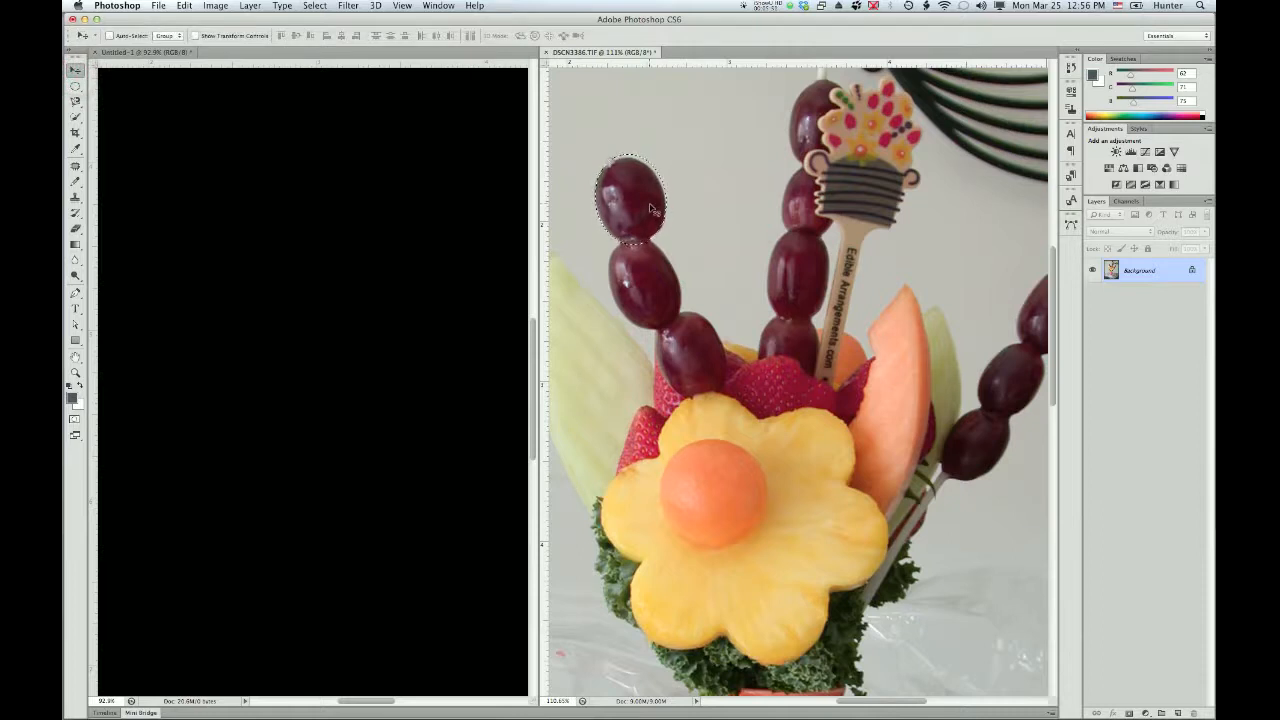
pyautogui.moveTo(652, 208); pyautogui.dragTo(657, 172)
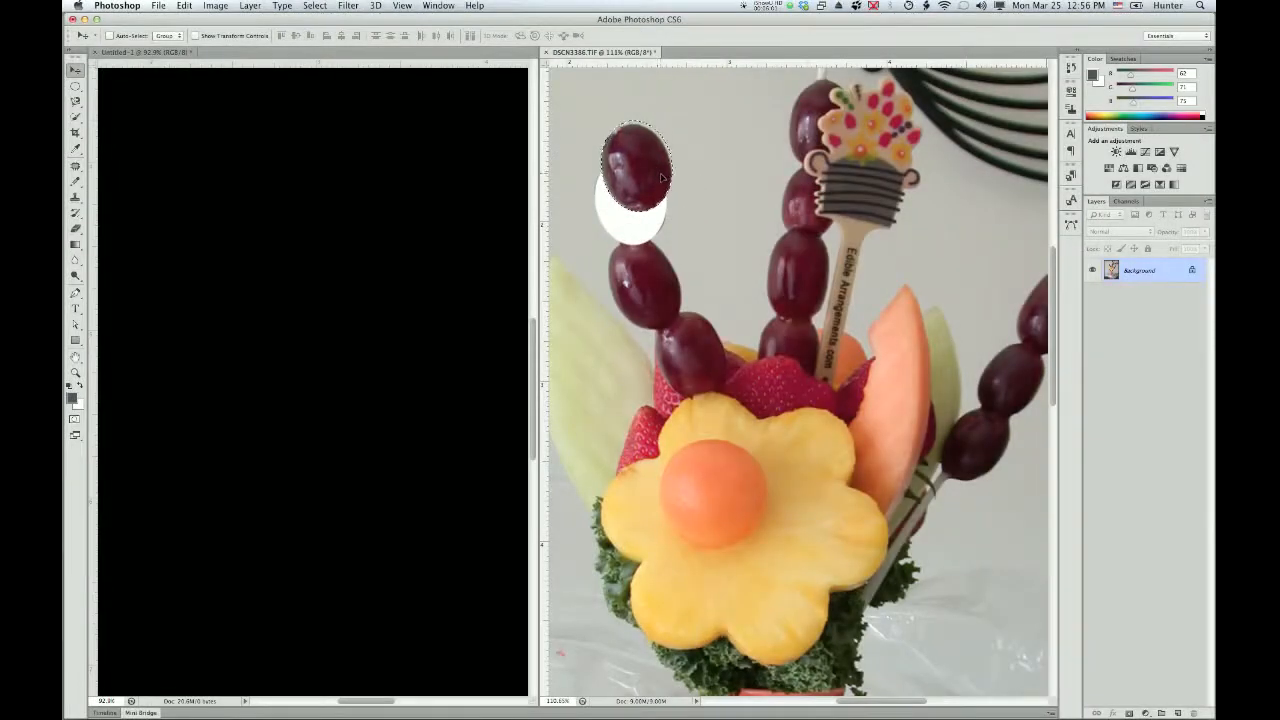
pyautogui.press('super+z')
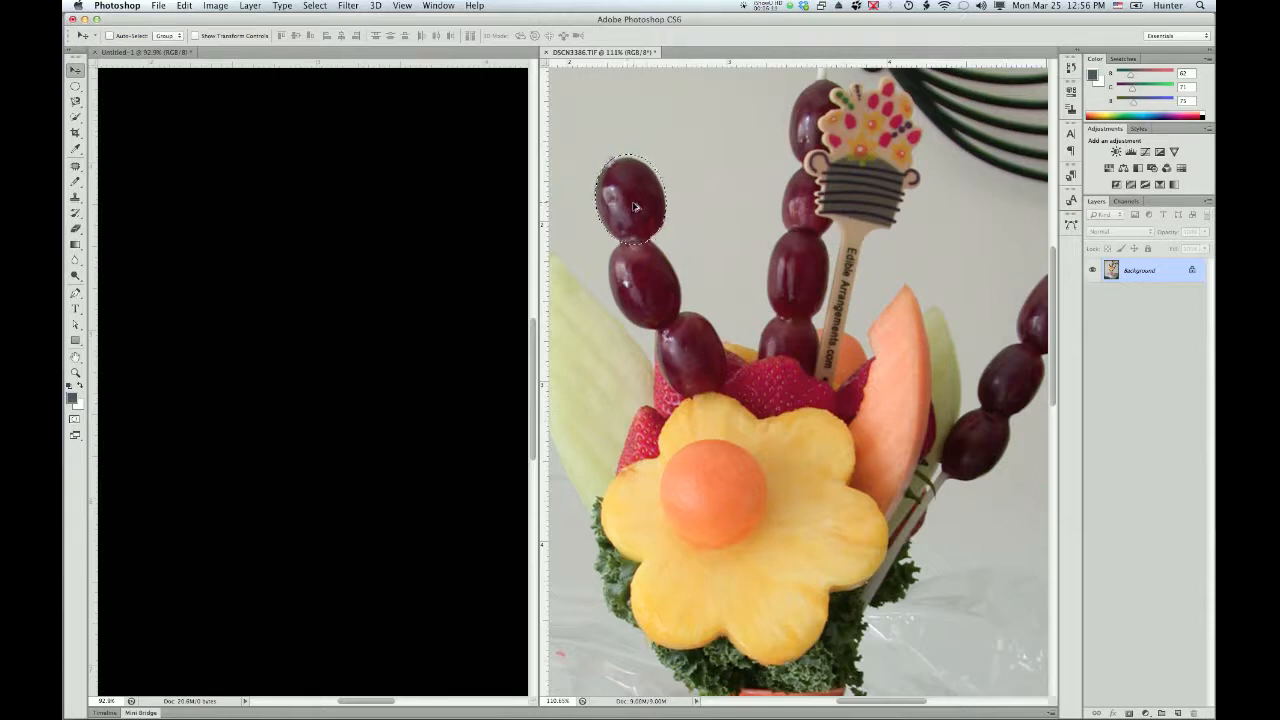
# Place a duplicate of the selected grape directly above the top of the left string and clear the selection.
pyautogui.moveTo(634, 207); pyautogui.dragTo(615, 130)
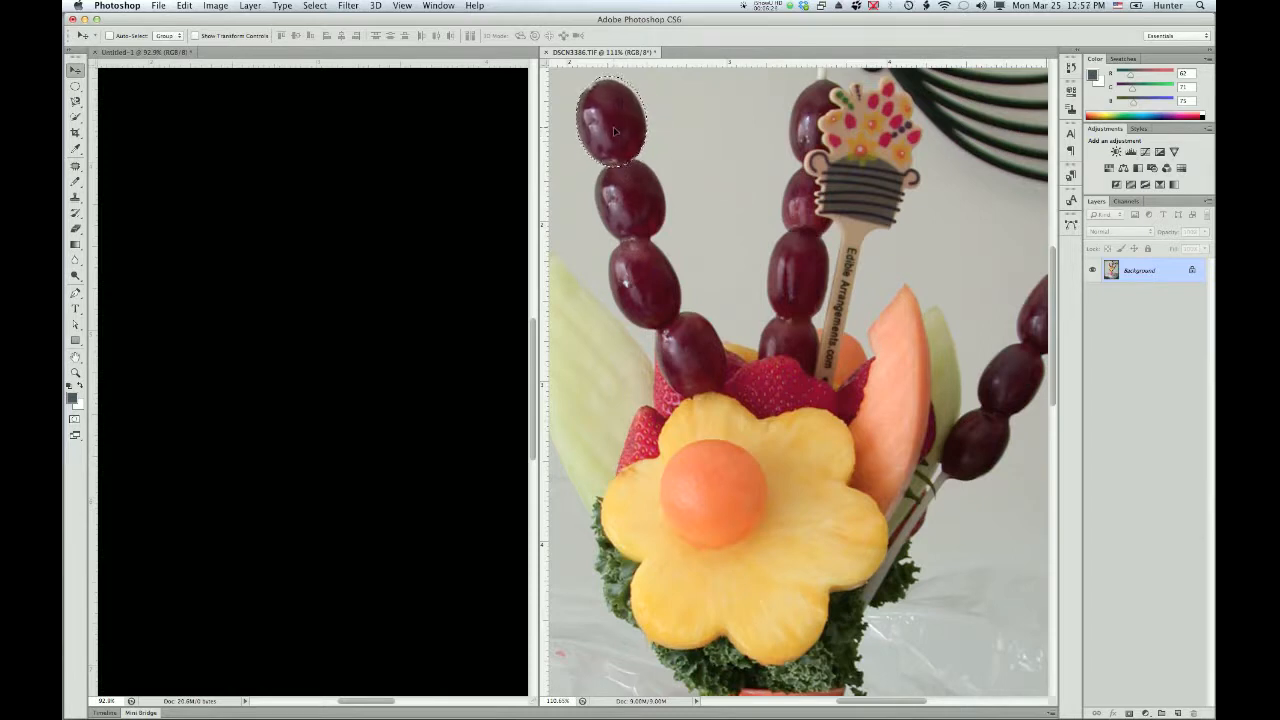
pyautogui.press('super+d')
# Select the whole pineapple flower by tracing around its outer edge with the Magnetic Lasso tool.
pyautogui.press('l')
pyautogui.click(75, 101)
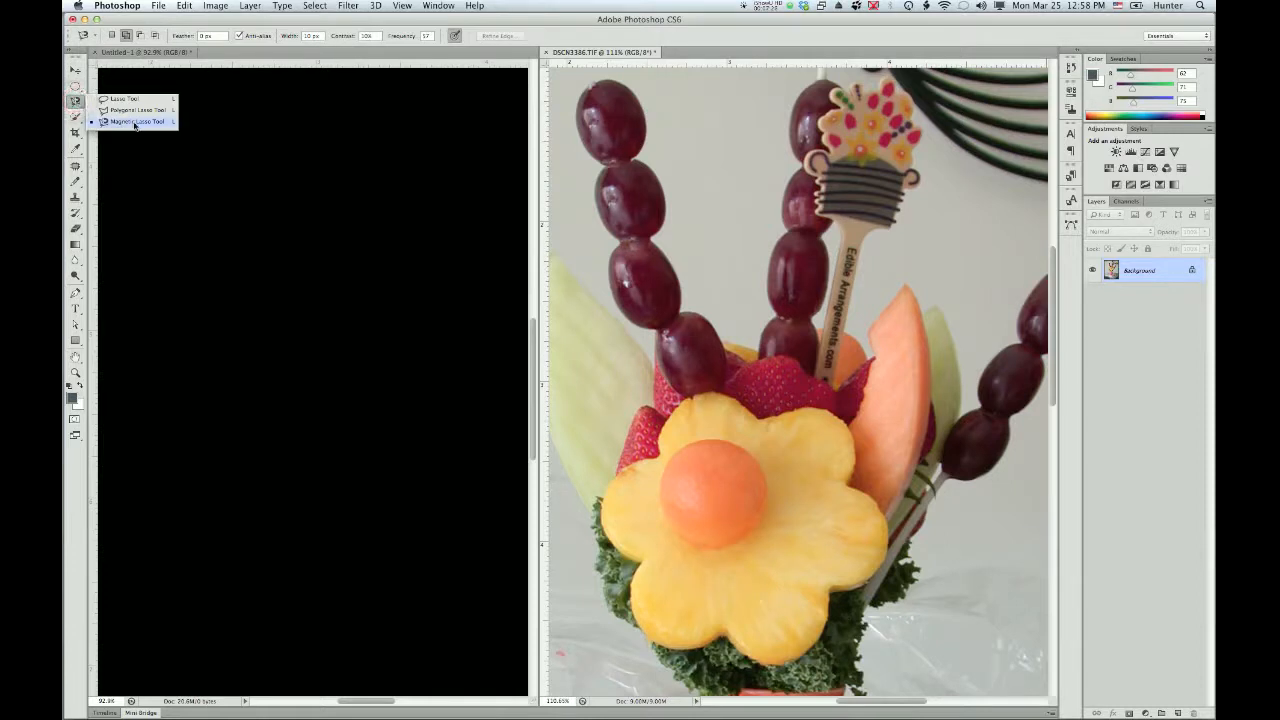
pyautogui.click(130, 122)
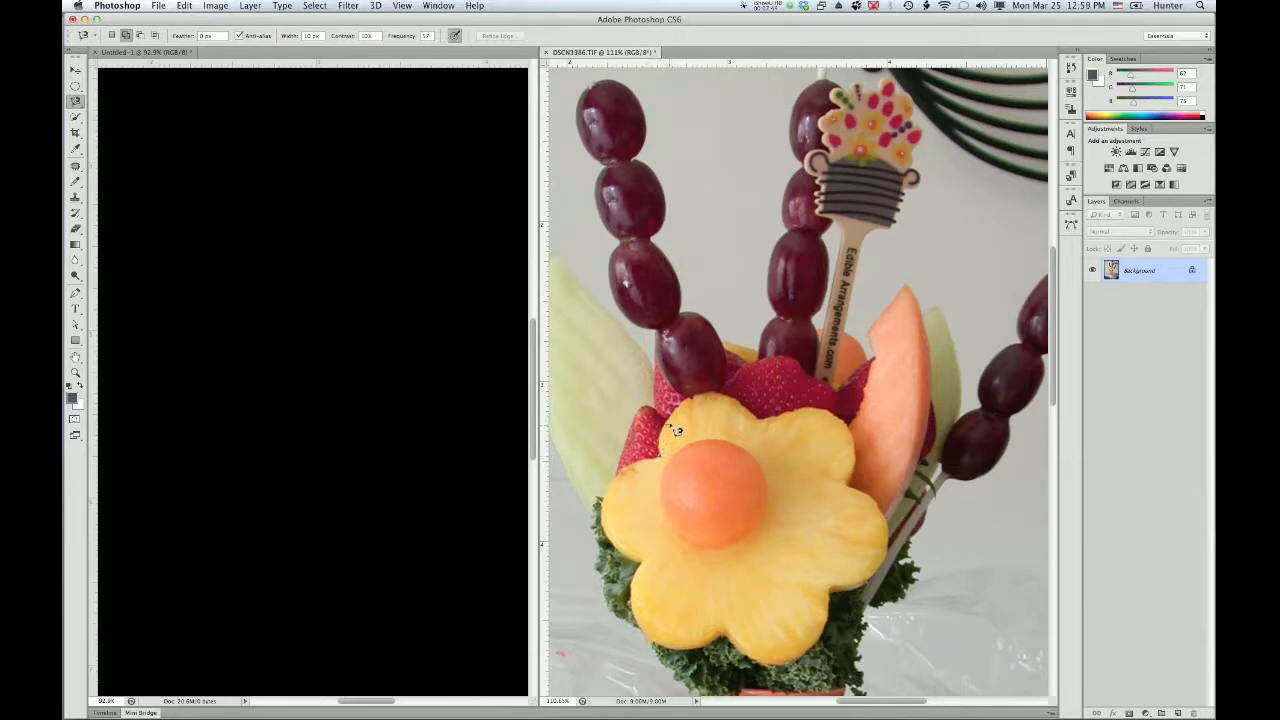
pyautogui.click(713, 403)
pyautogui.click(667, 461)
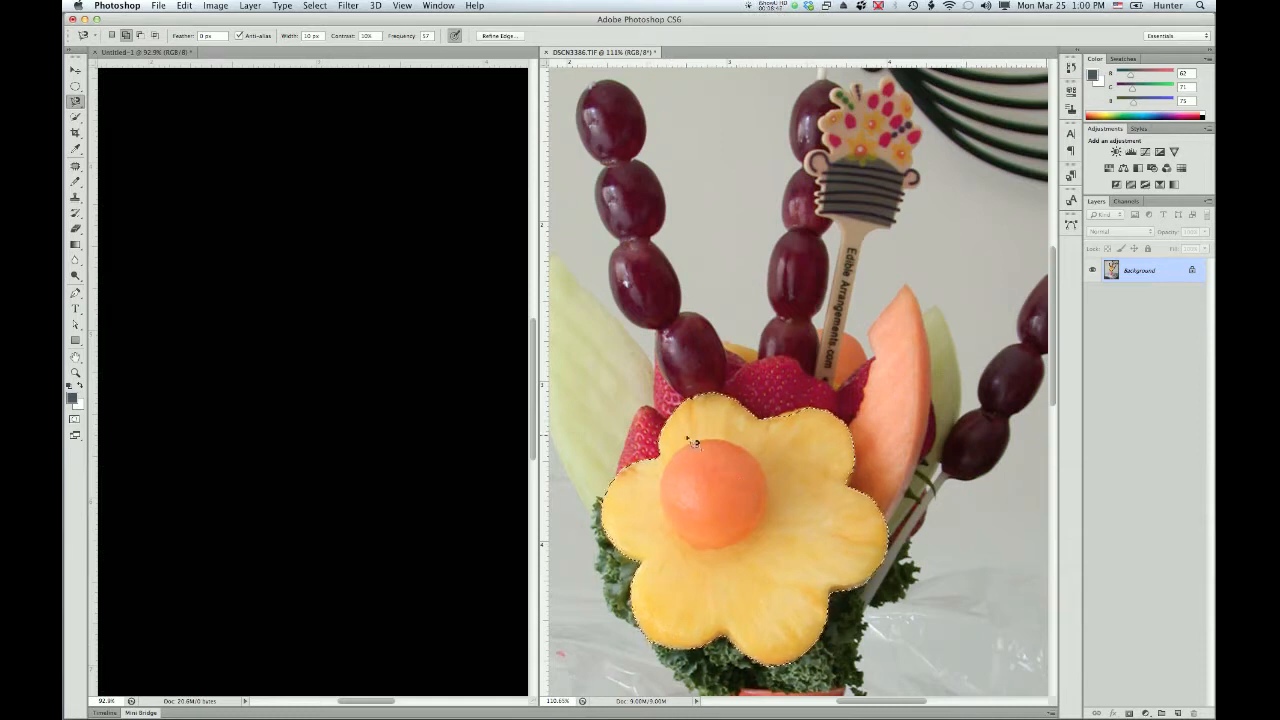
# Copy the selected pineapple flower into the middle of the black Untitled-1 document with the Move tool.
pyautogui.click(75, 70)
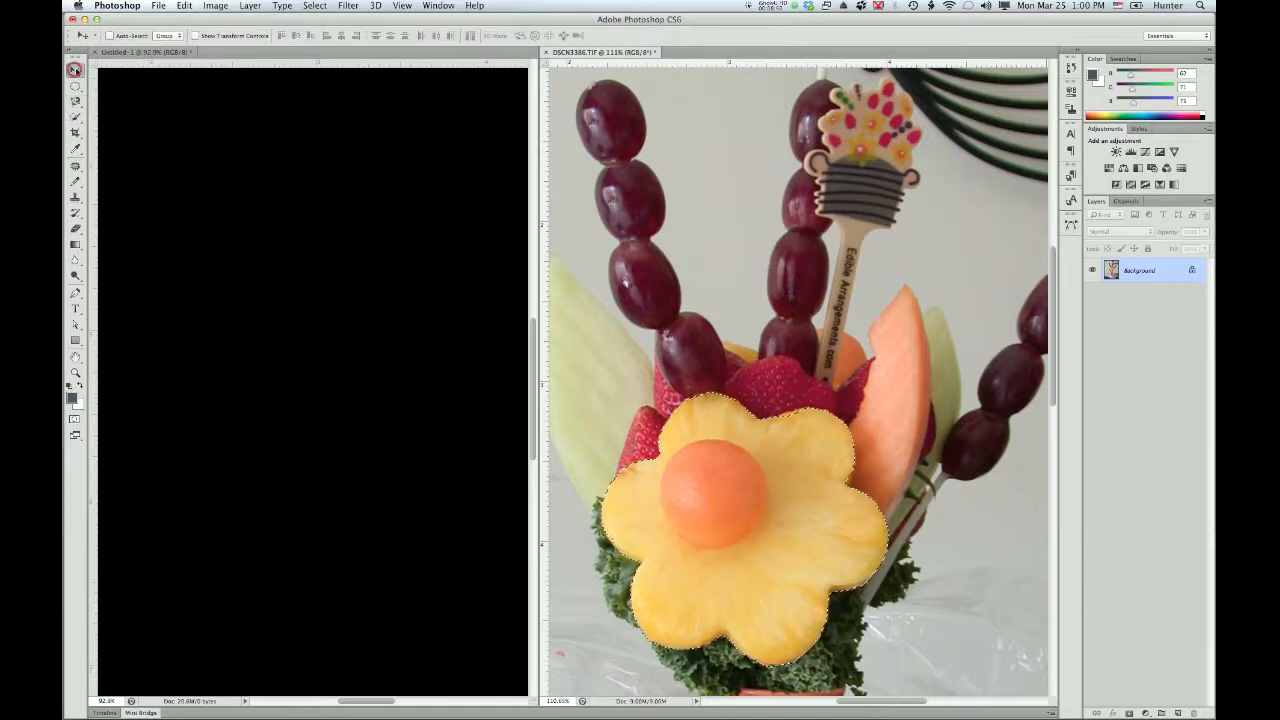
pyautogui.click(810, 502)
pyautogui.moveTo(810, 502); pyautogui.dragTo(427, 271)
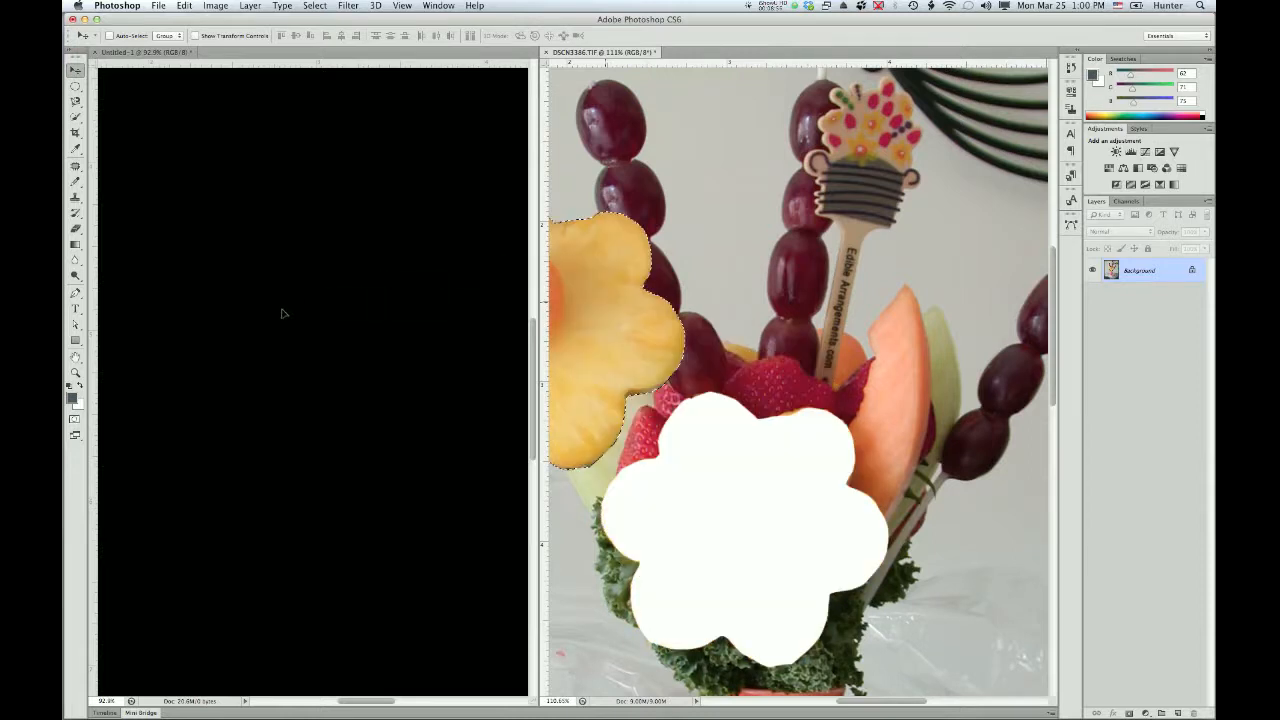
pyautogui.moveTo(283, 311); pyautogui.dragTo(372, 358)
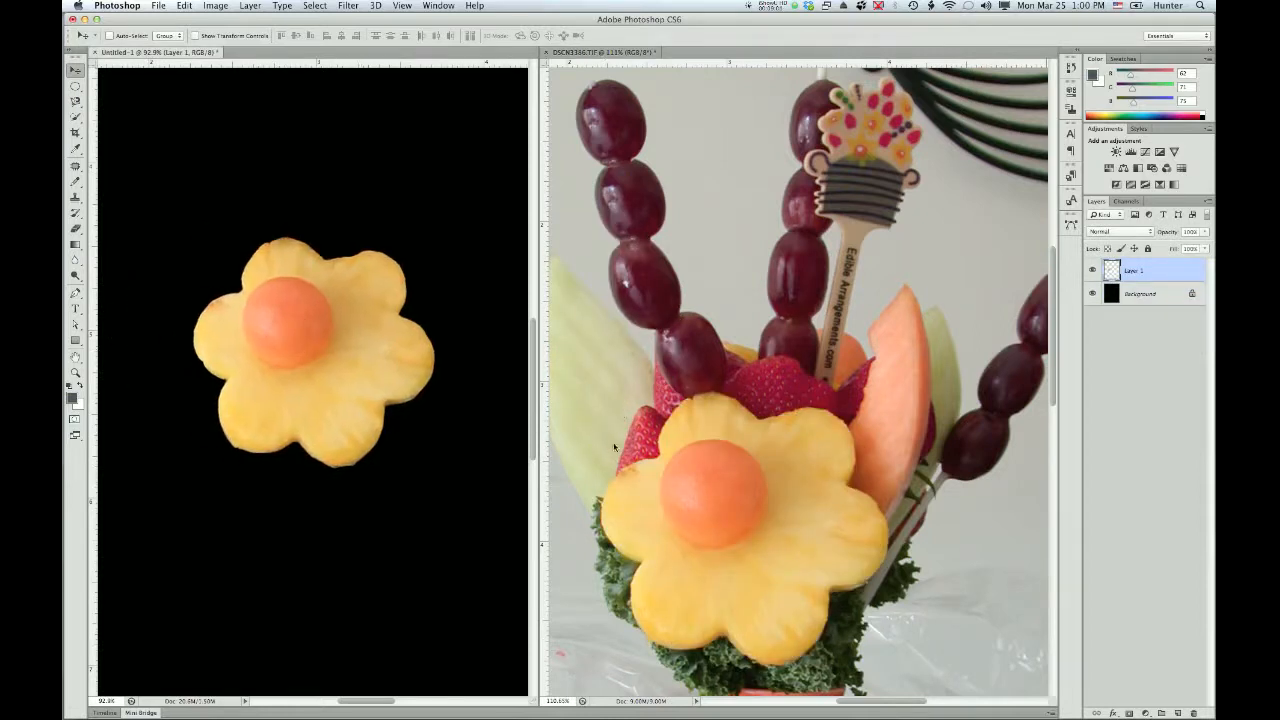